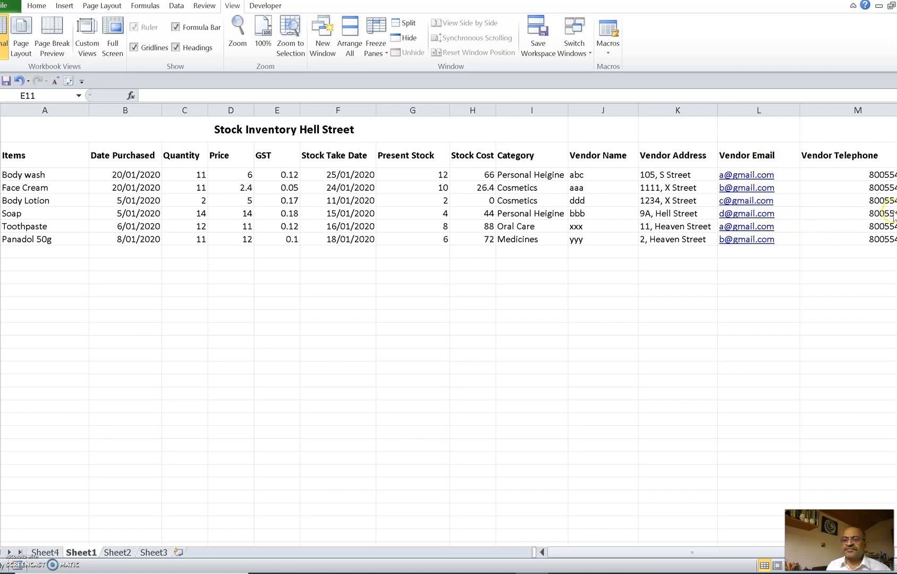
left_click(639, 556)
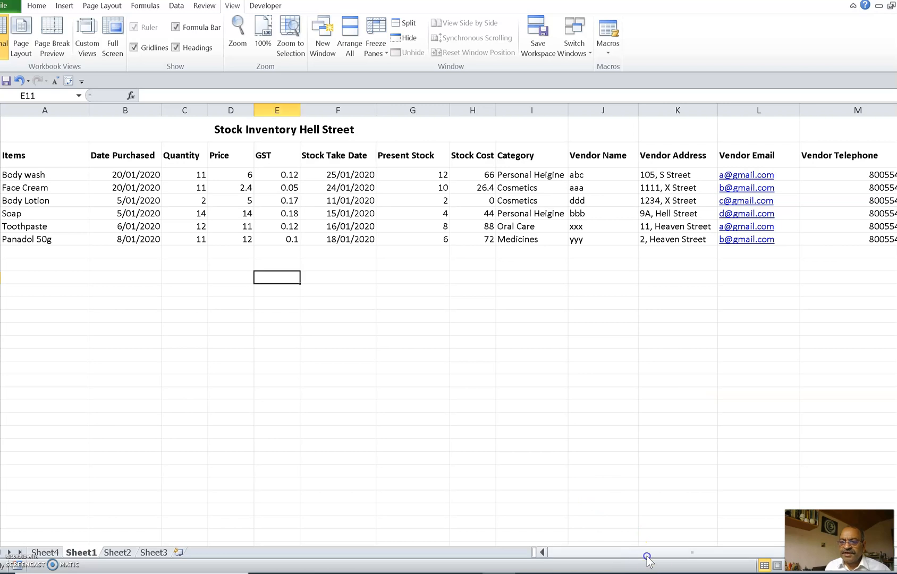
left_click_drag(669, 558, 556, 566)
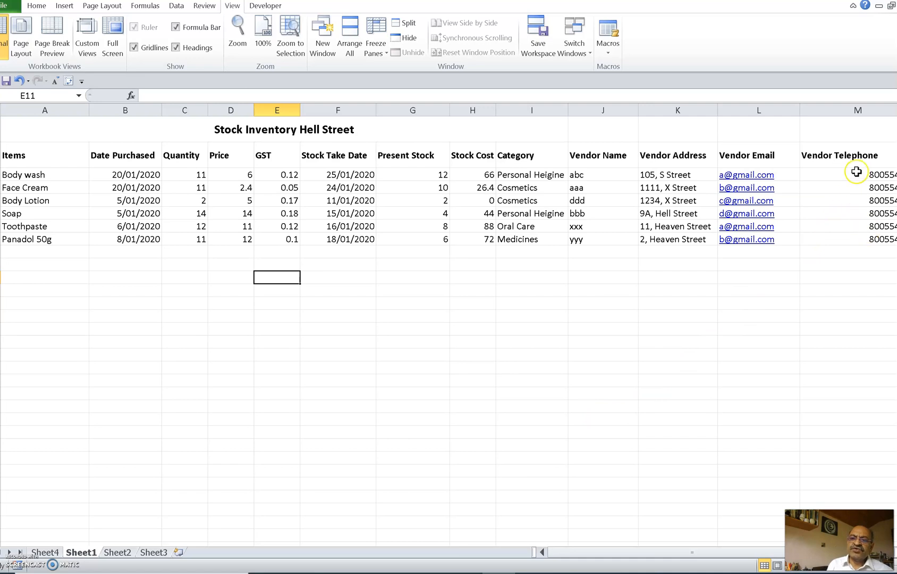
left_click_drag(636, 548, 573, 558)
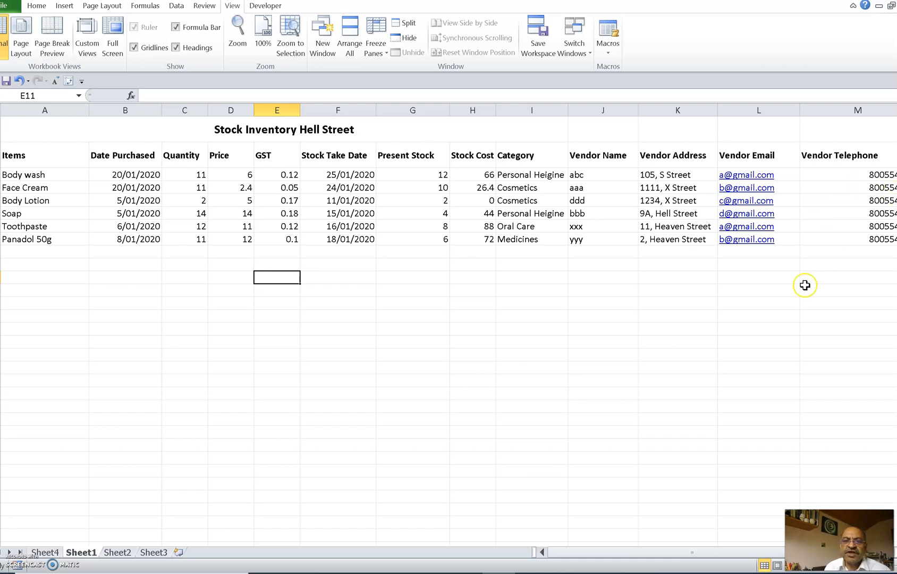
Split the worksheet window vertically just before the Stock Cost column, then deselect the column.
left_click(466, 110)
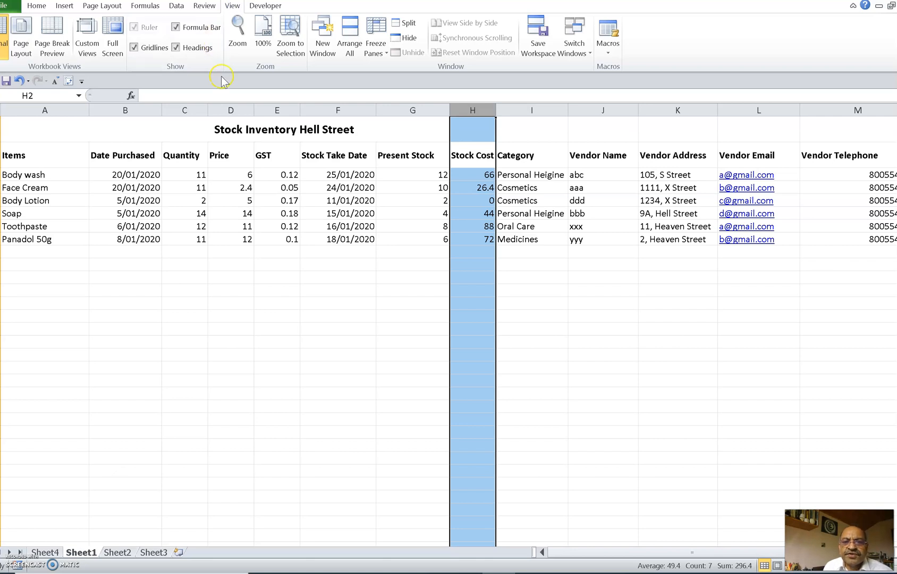
left_click(409, 27)
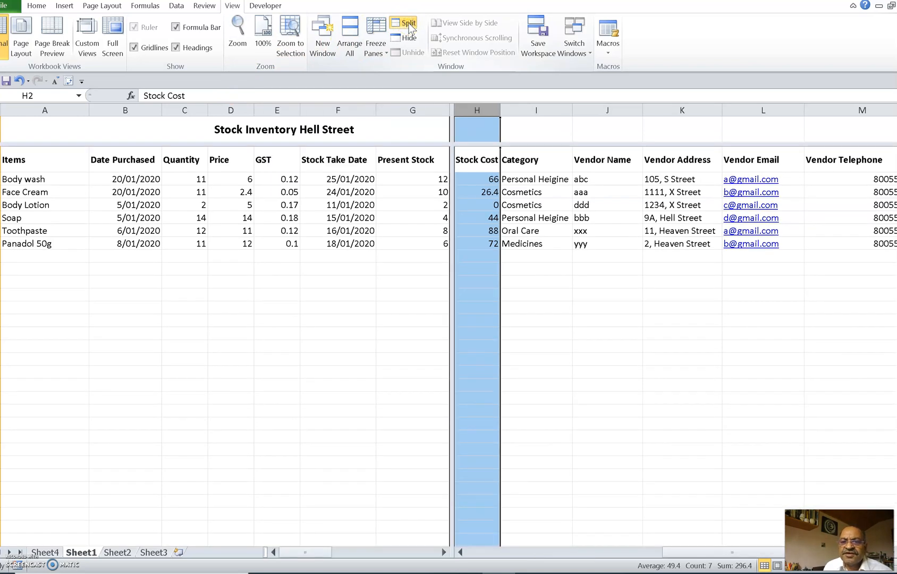
left_click(343, 307)
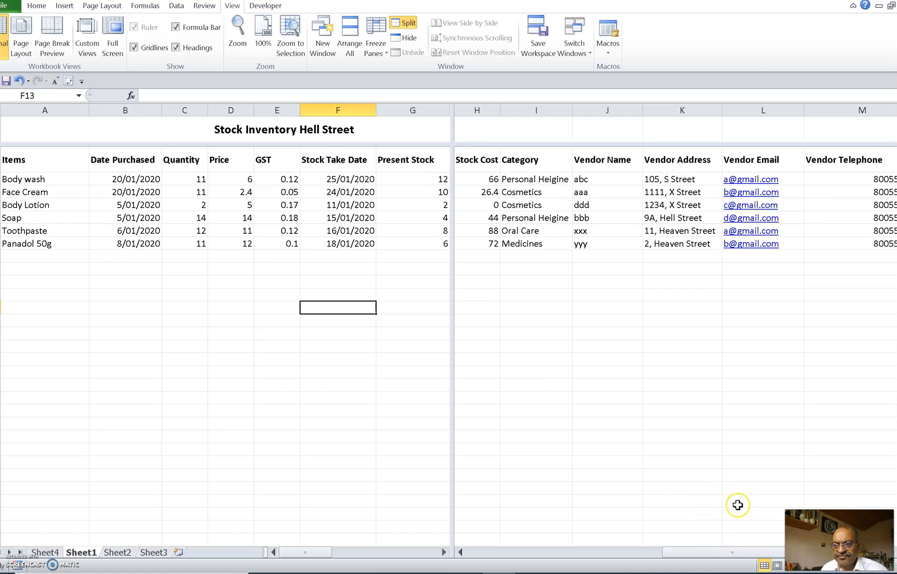
Replace the vendor telephone number for Body wash while keeping the item columns in view in the other pane.
left_click(725, 553)
left_click_drag(724, 553, 768, 553)
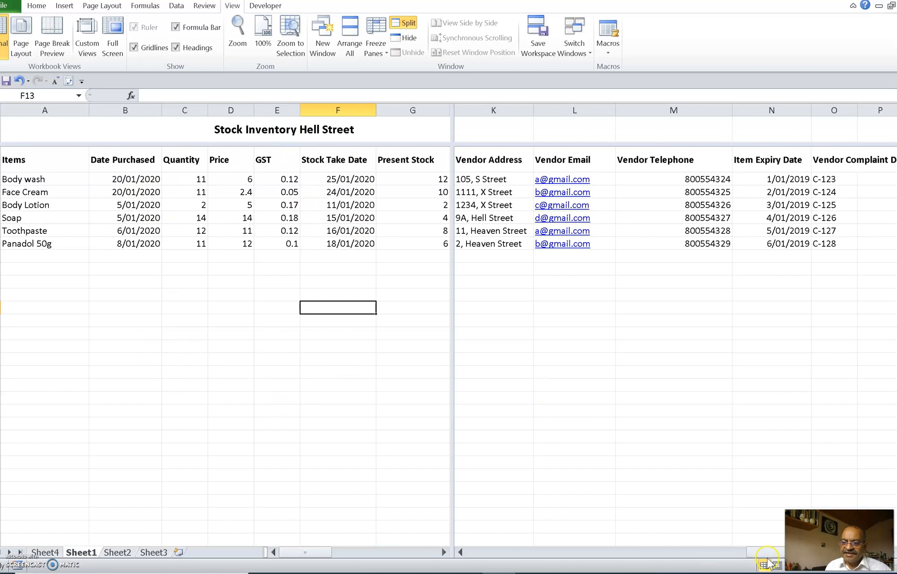
left_click_drag(773, 555, 792, 553)
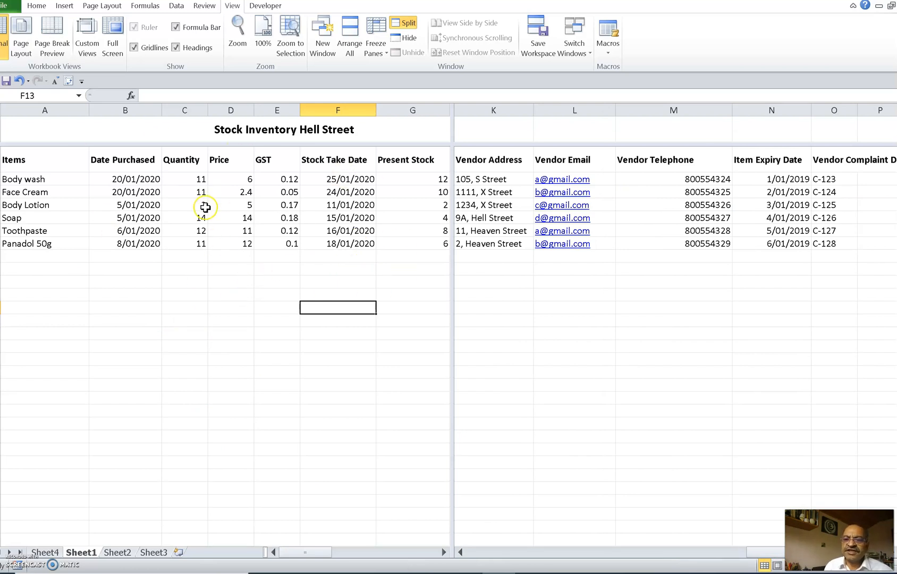
left_click(713, 180)
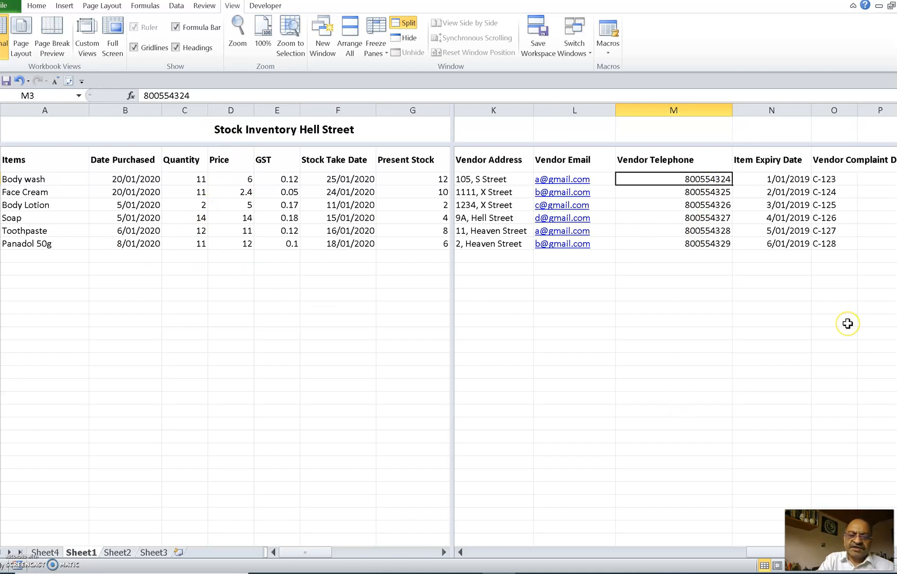
type("12346574")
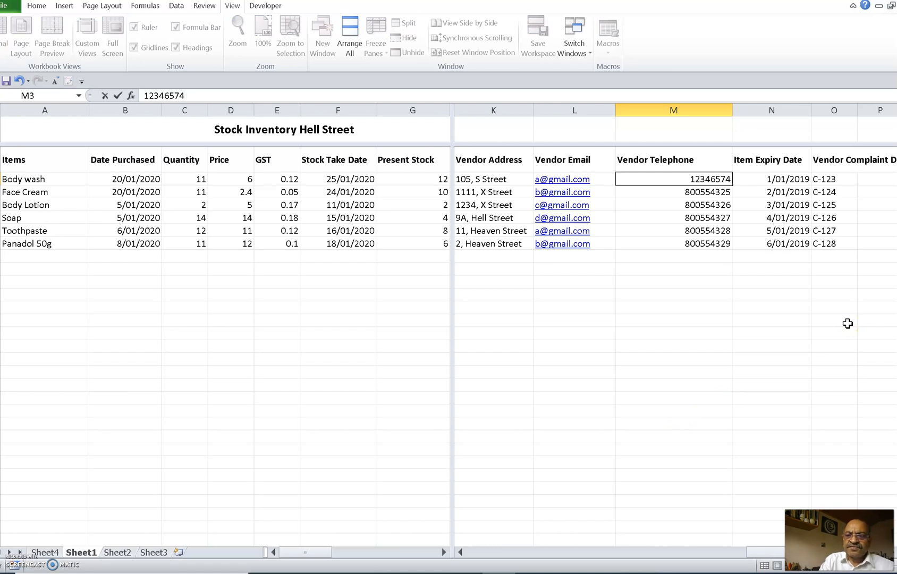
type("3")
key("Return")
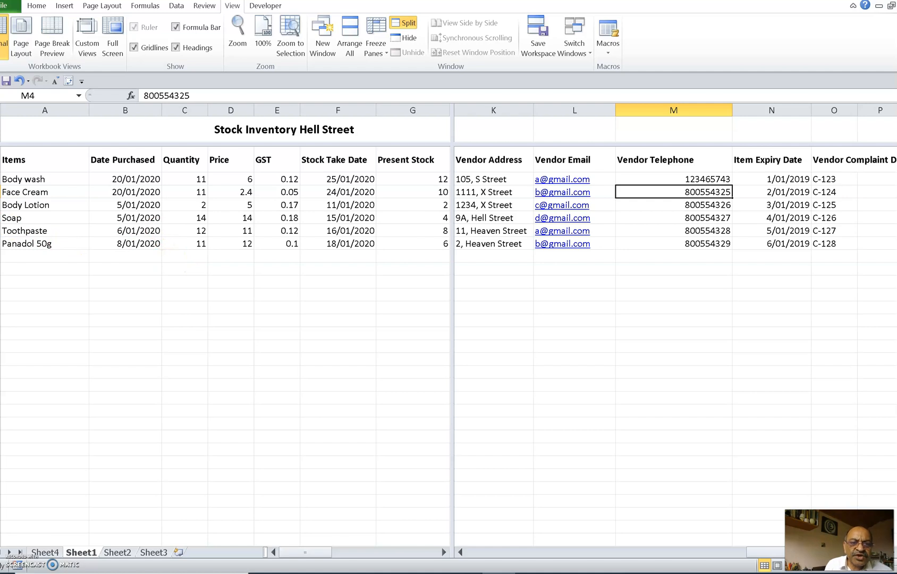
Remove the existing window split and split the worksheet horizontally above the Body Lotion row.
left_click(0, 205)
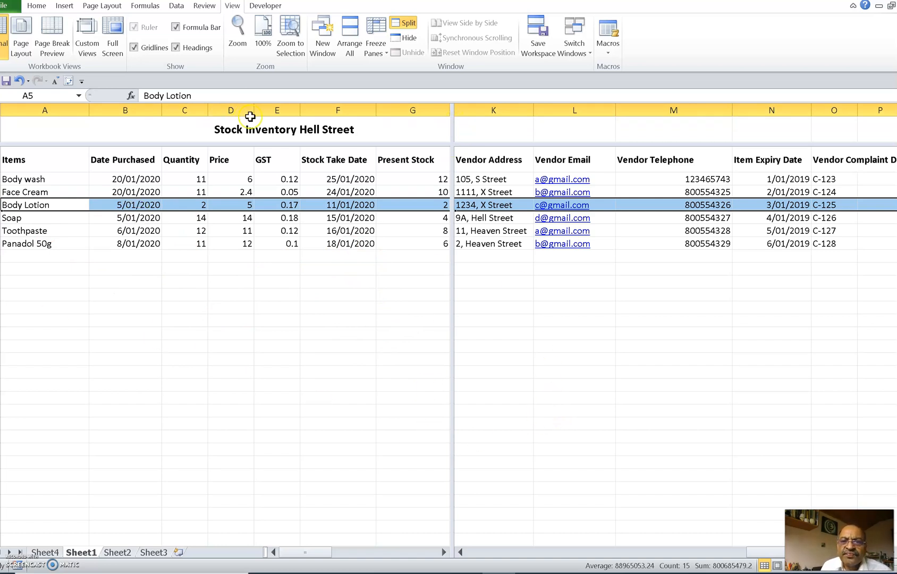
left_click(406, 20)
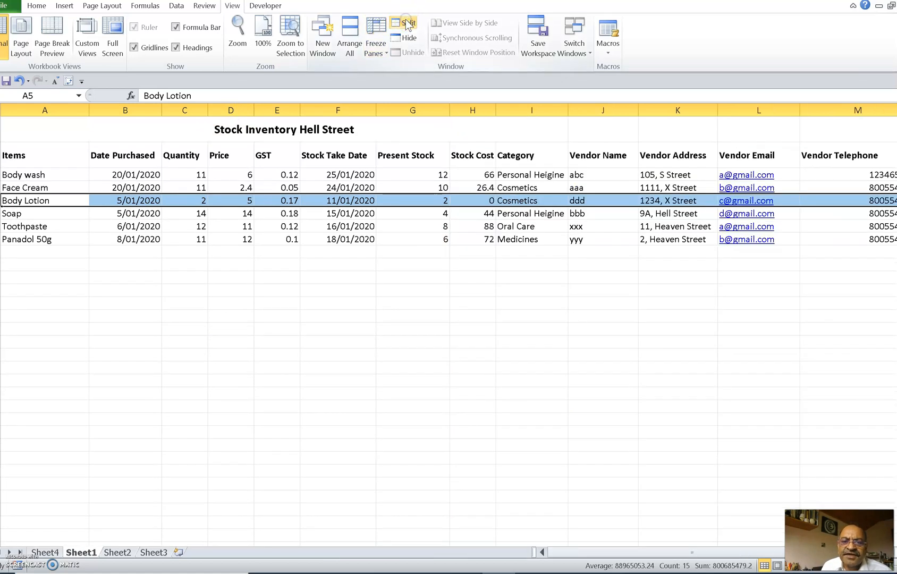
left_click(406, 19)
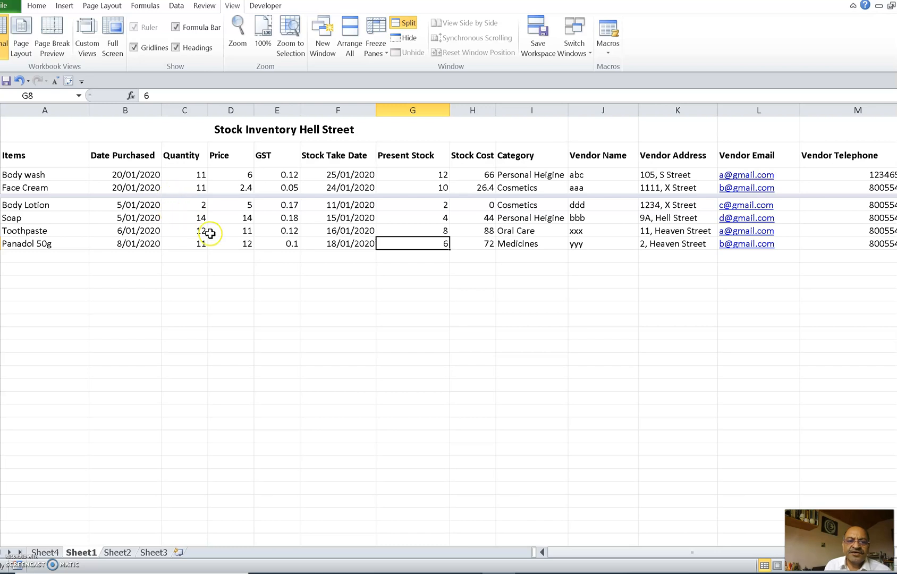
Move through the Date Purchased cells in the upper pane to examine how it scrolls independently of the lower pane.
left_click(145, 189)
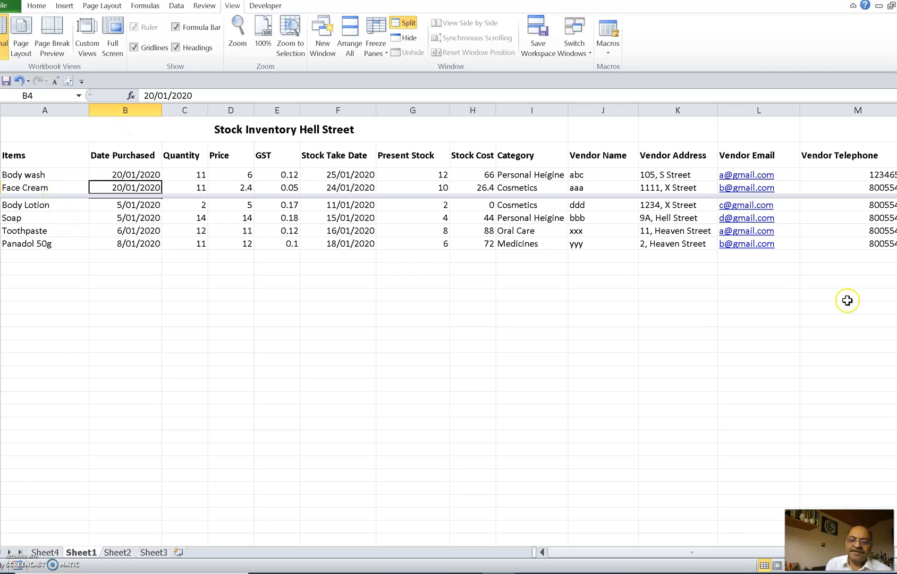
key("Up")
key("Up")
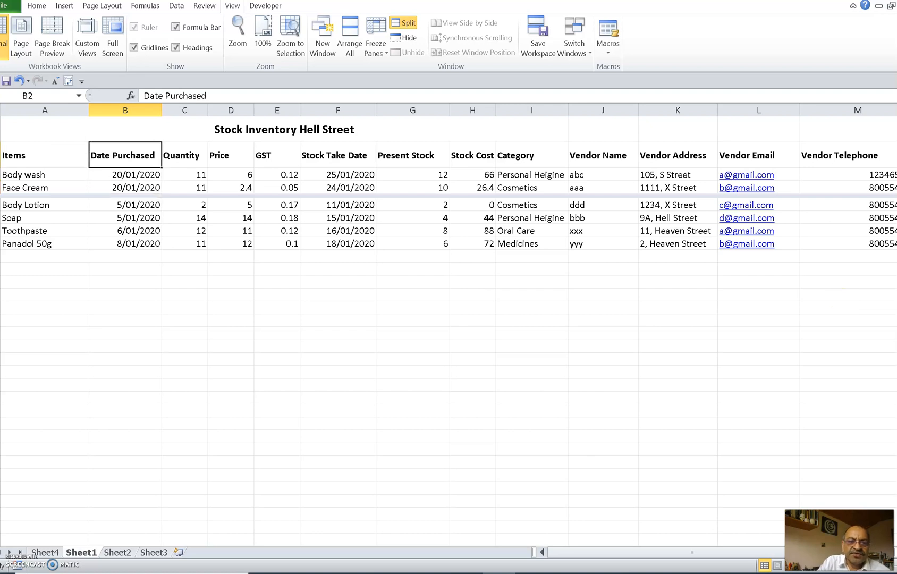
key("Down")
key("Down")
key("Down")
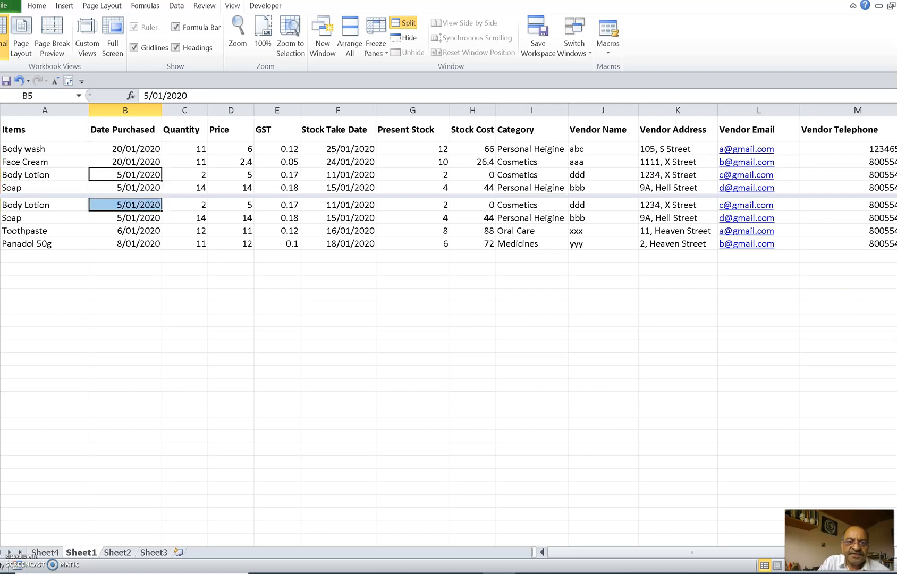
key("Down")
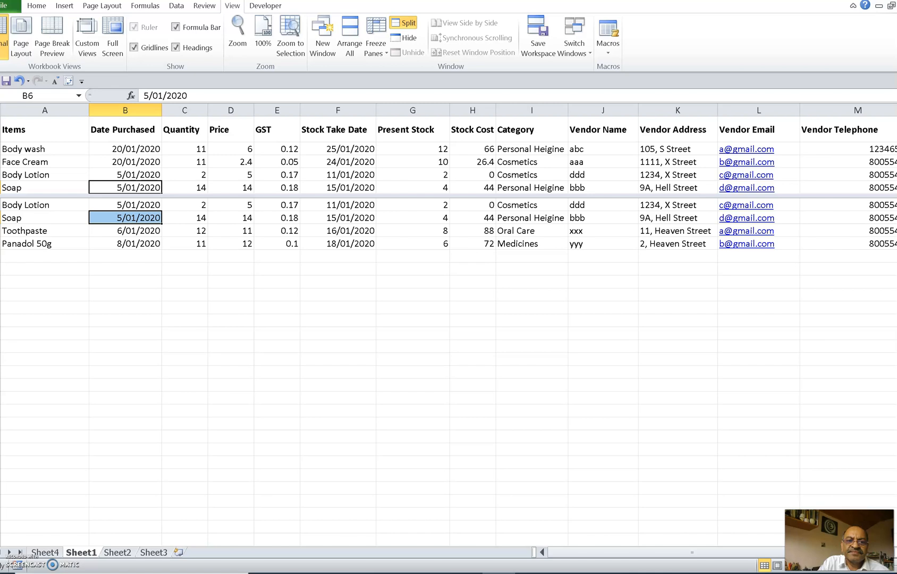
key("Down")
key("Down")
key("Down")
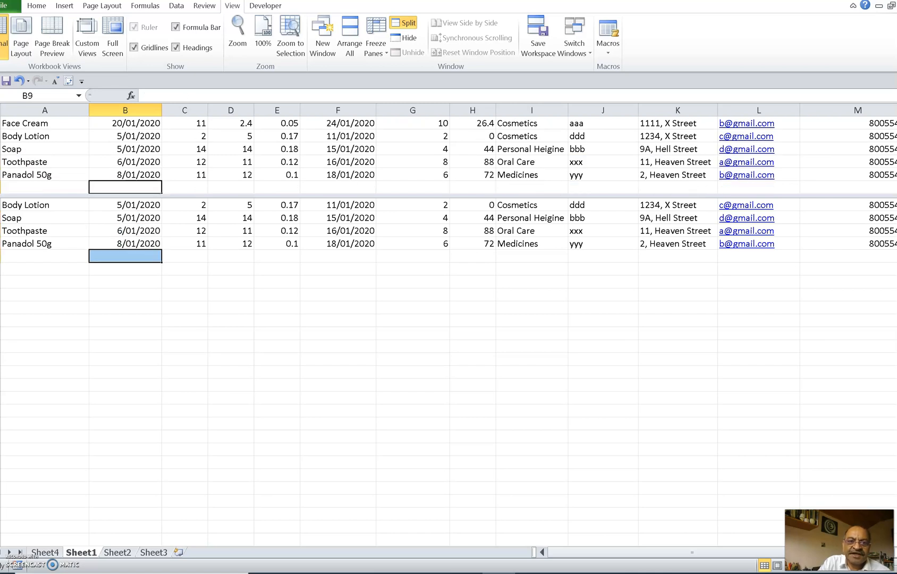
key("Up")
key("Up")
key("Up")
key("Up")
key("Up")
key("Up")
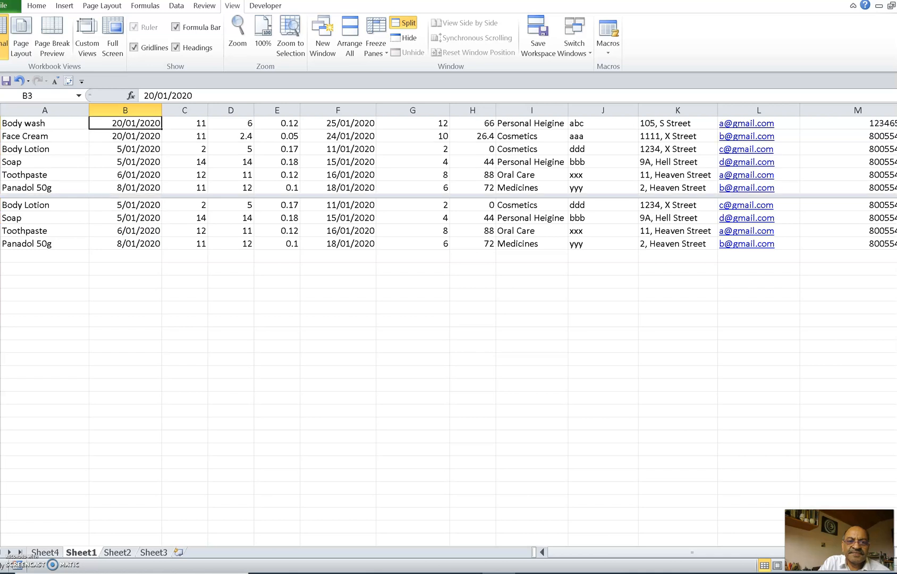
key("Up")
key("Down")
key("Down")
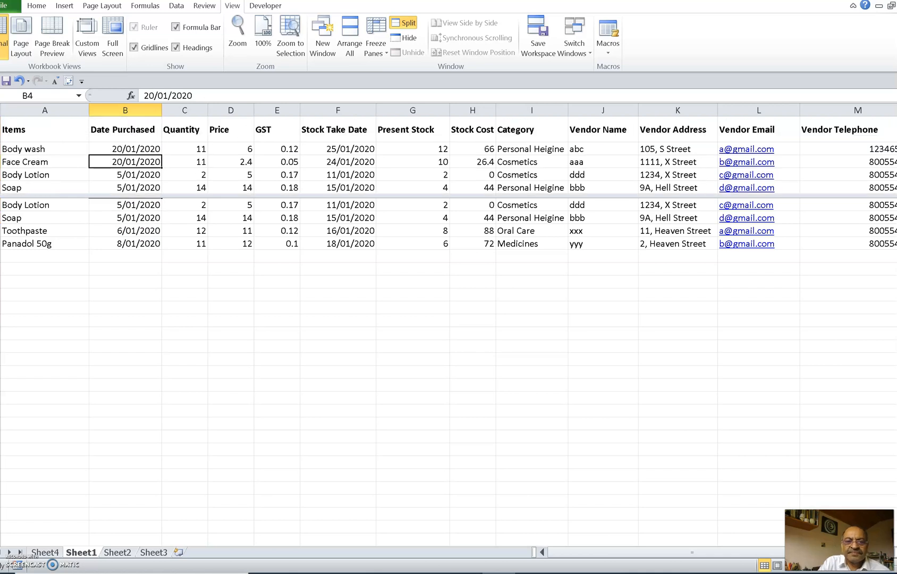